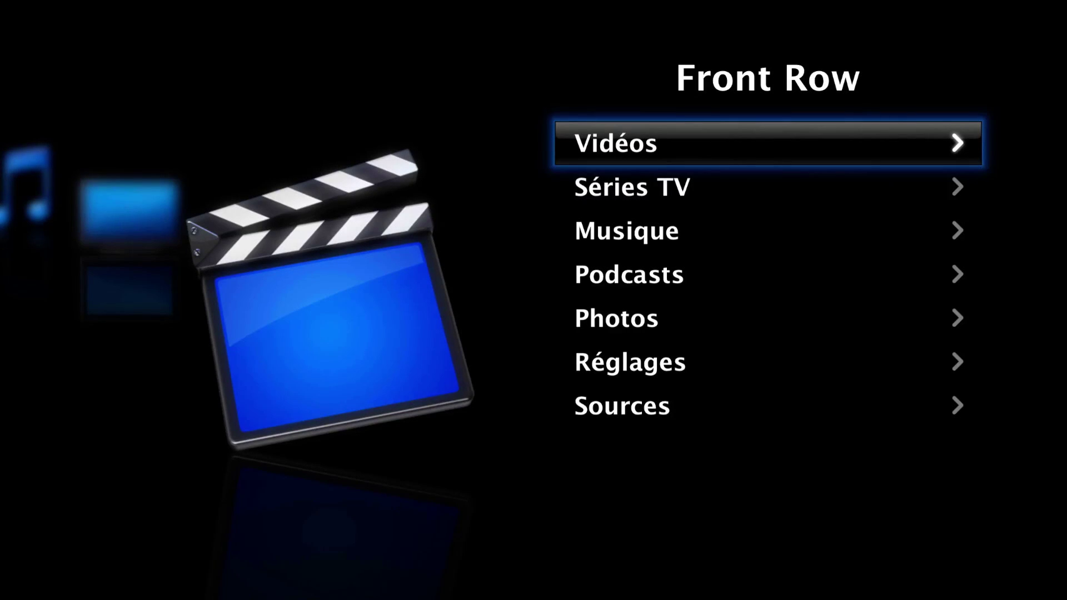
Open the Dossier Vidéos folder in the Vidéos section.
key("Return")
key("Up")
key("Down")
key("Return")
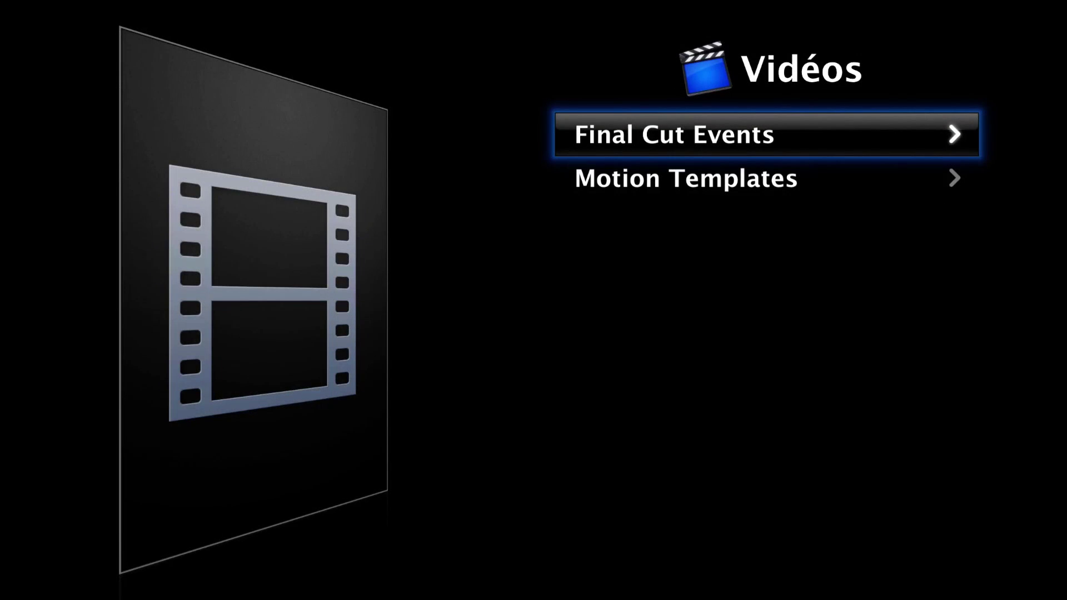
Go back to the Vidéos section and open Bandes-annonces.
key("Escape")
key("Up")
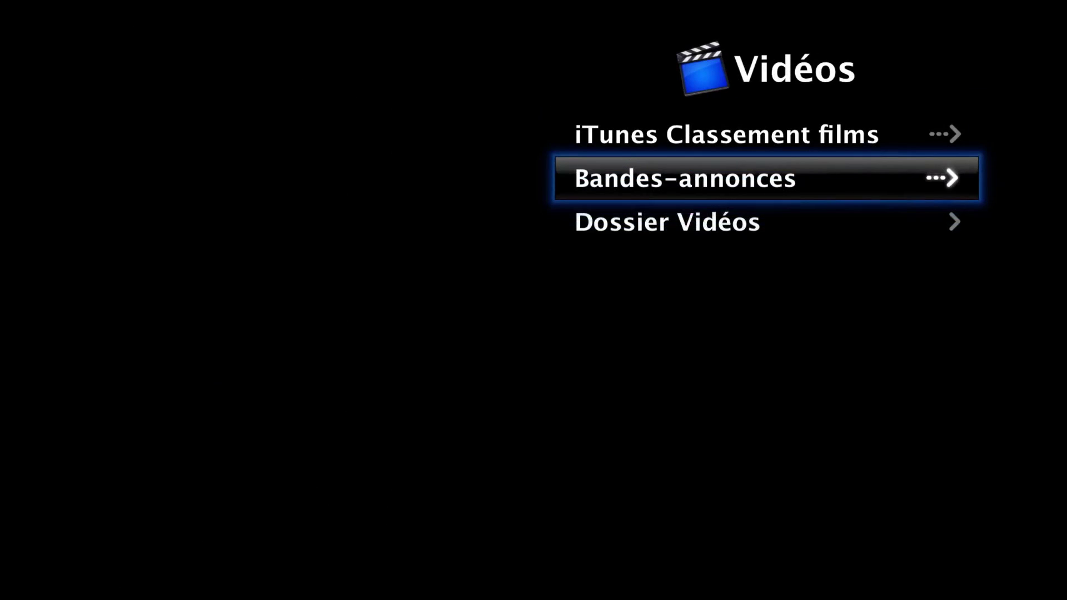
key("Return")
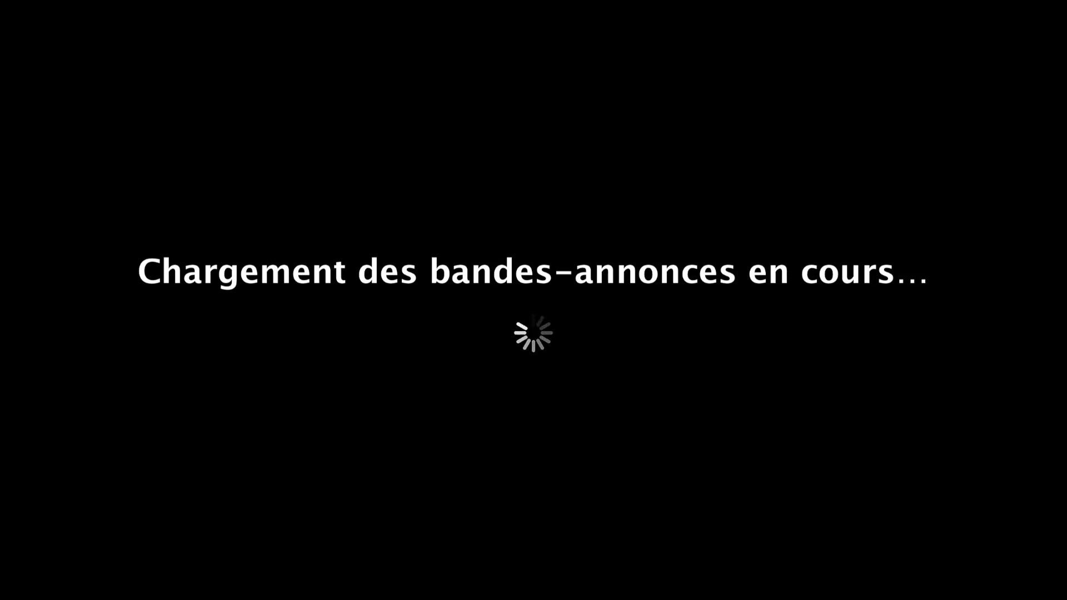
Leave the trailers and open the iTunes Classement films ranking.
key("Escape")
key("Up")
key("Return")
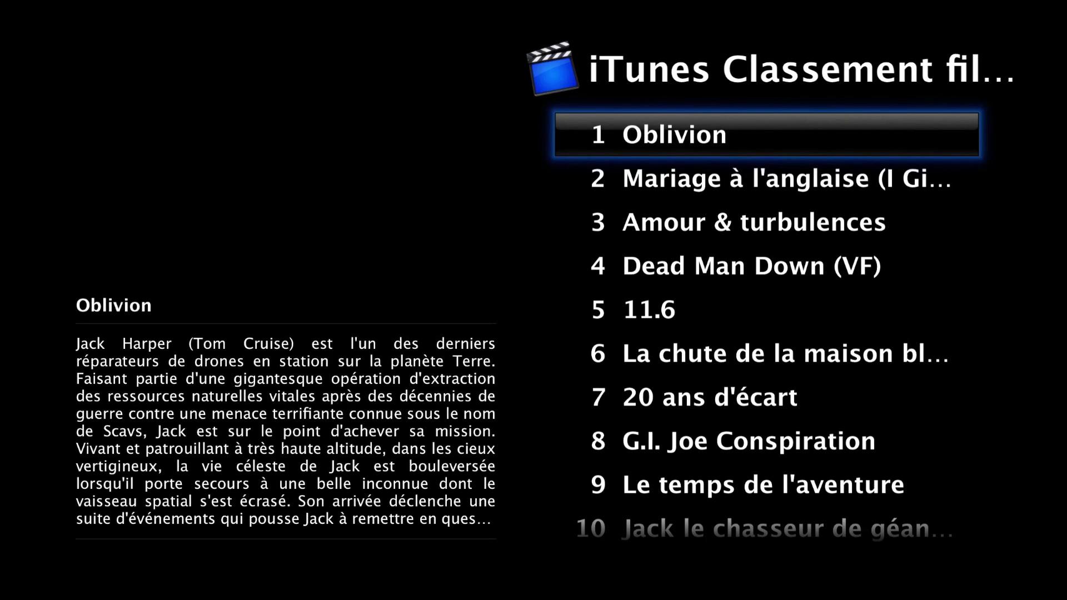
Browse the film ranking down to 20 ans d'écart and back up to Oblivion.
key("Down")
key("Down")
key("Down")
key("Down")
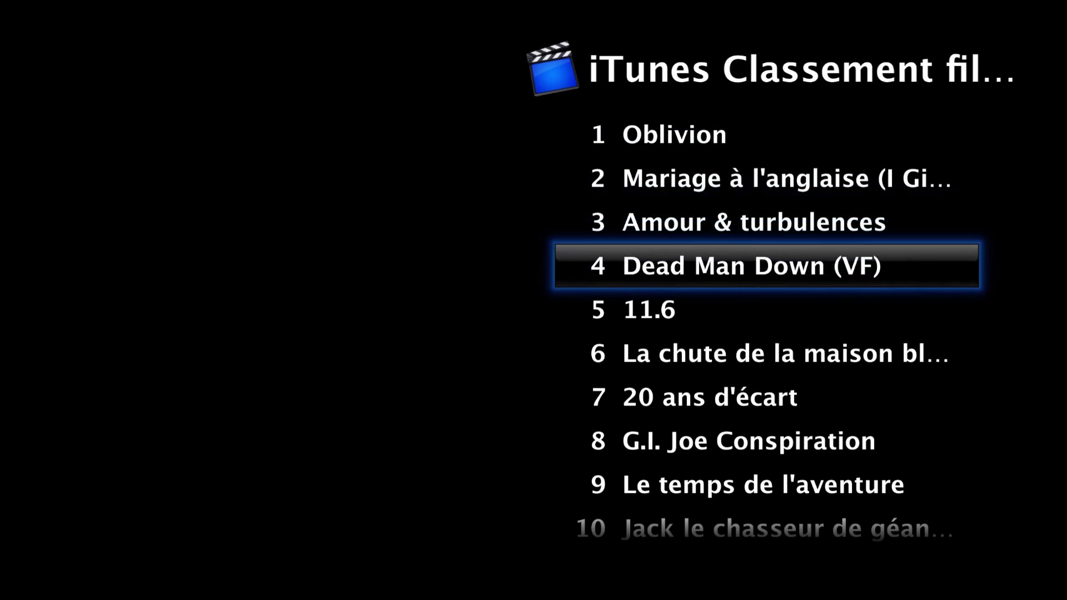
key("Down")
key("Down")
key("Down")
key("Up")
key("Up")
key("Up")
key("Up")
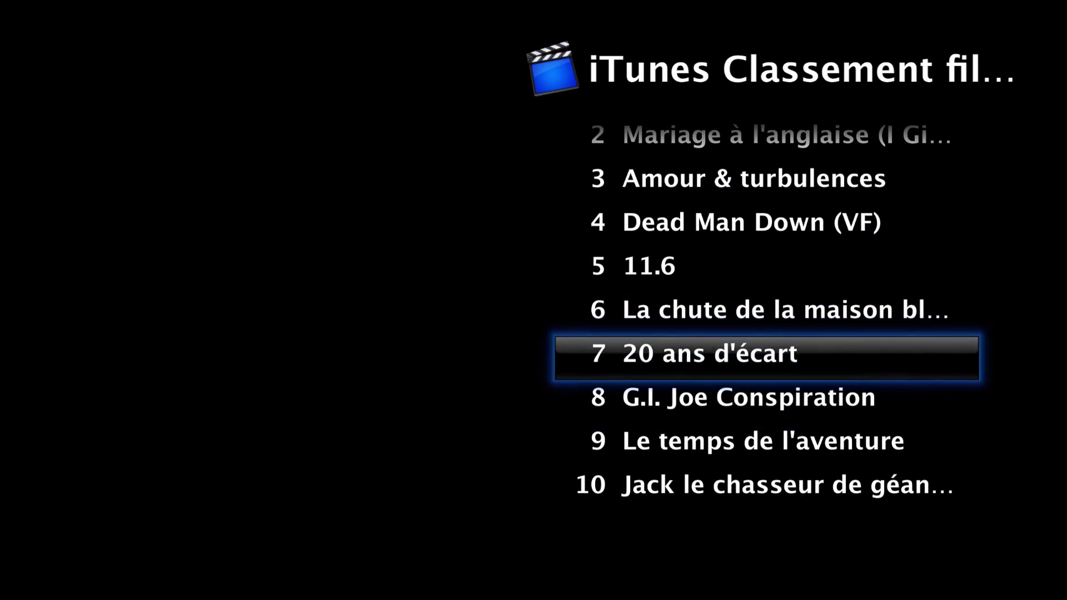
key("Up")
key("Up")
key("Up")
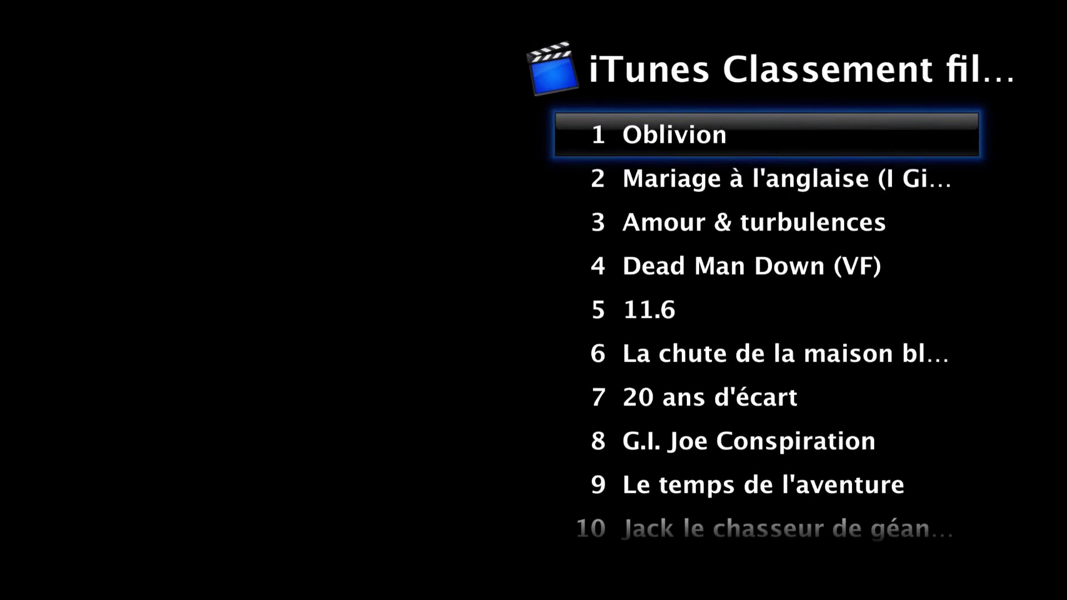
Reopen the film ranking, look through its first entries, and return to the main Front Row menu.
key("Escape")
key("Return")
key("Down")
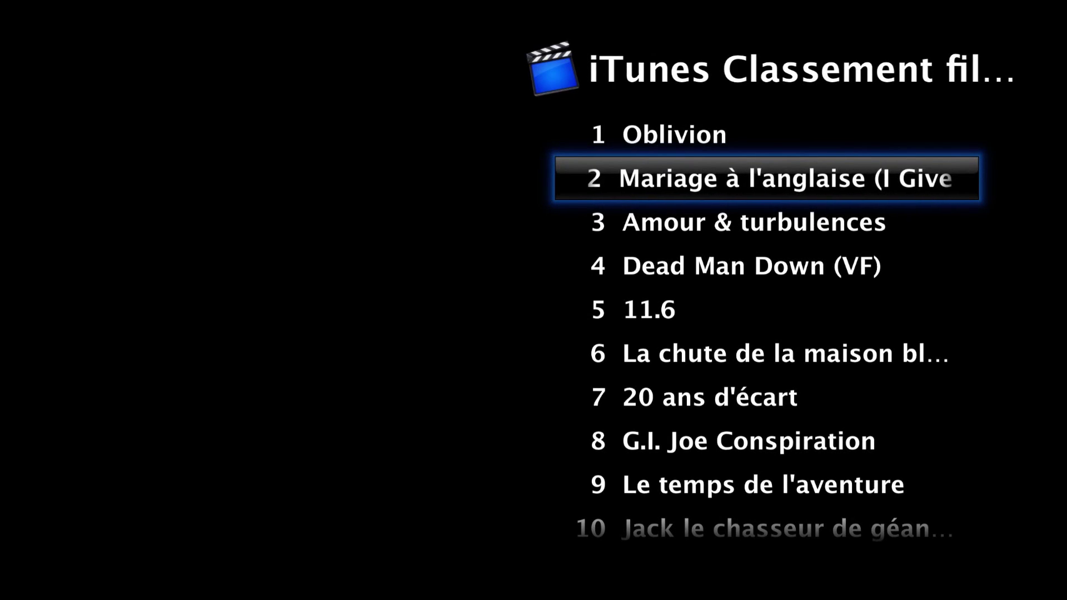
key("Down")
key("Down")
key("Escape")
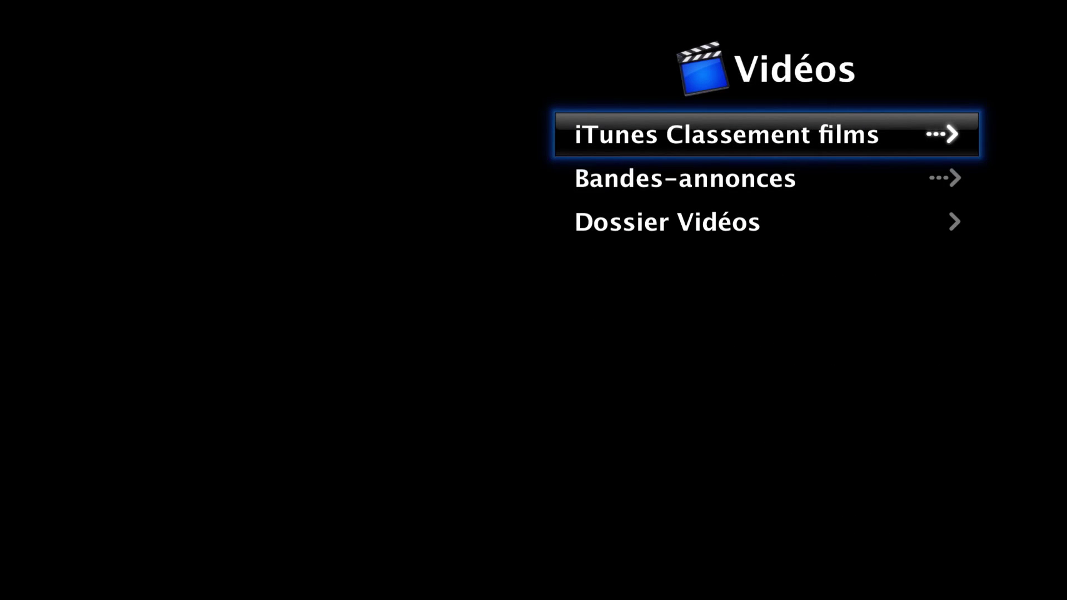
key("Escape")
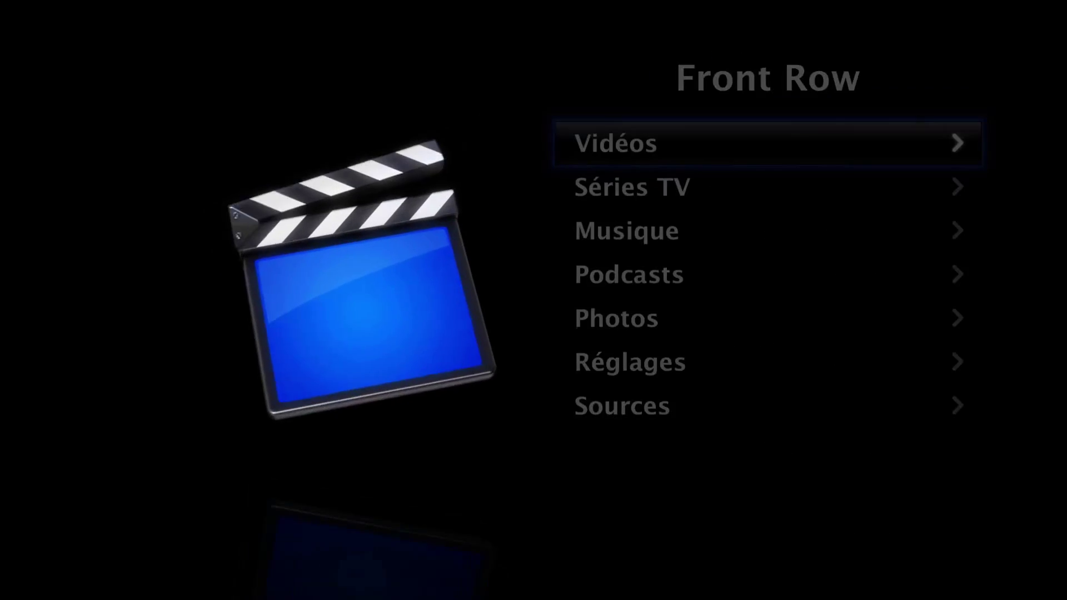
Open the iTunes episode ranking in the Séries TV section.
key("Down")
key("Return")
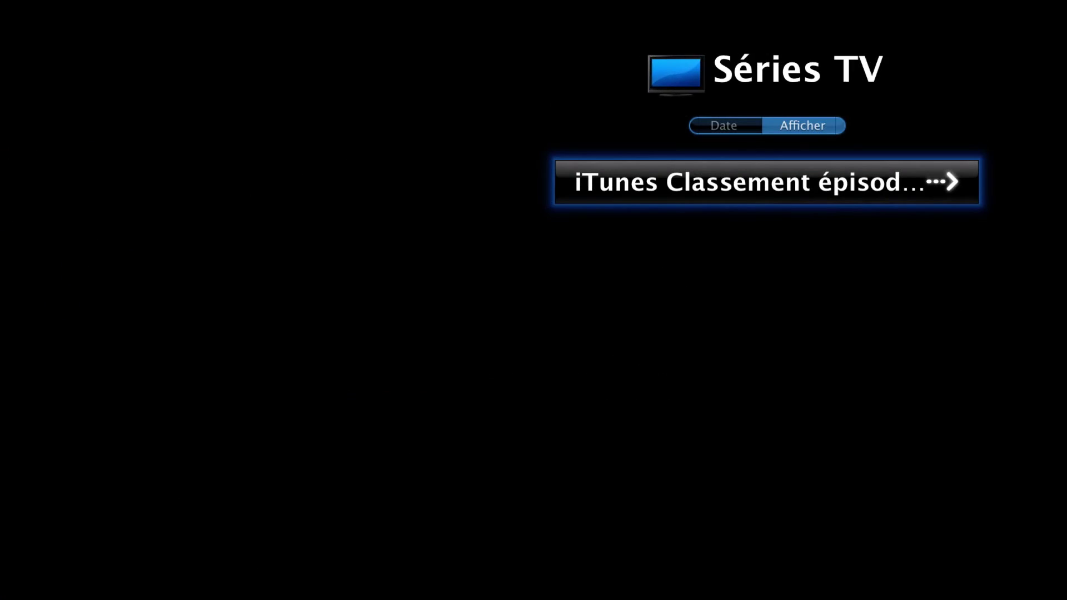
key("Return")
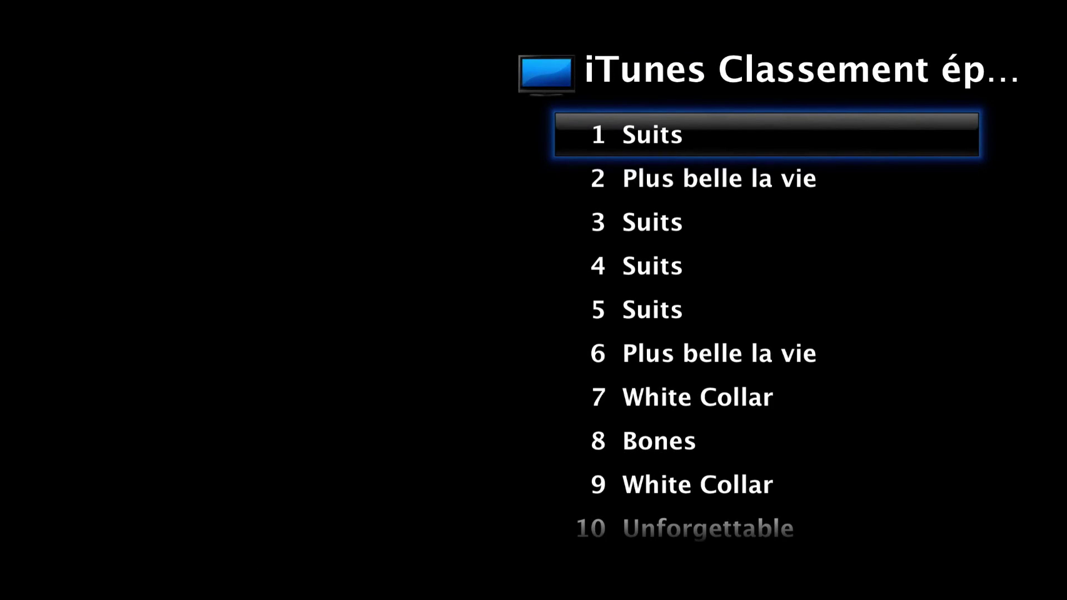
Browse the TV episode ranking down to Unforgettable, the tenth entry.
key("Return")
key("Down")
key("Down")
key("Down")
key("Down")
key("Down")
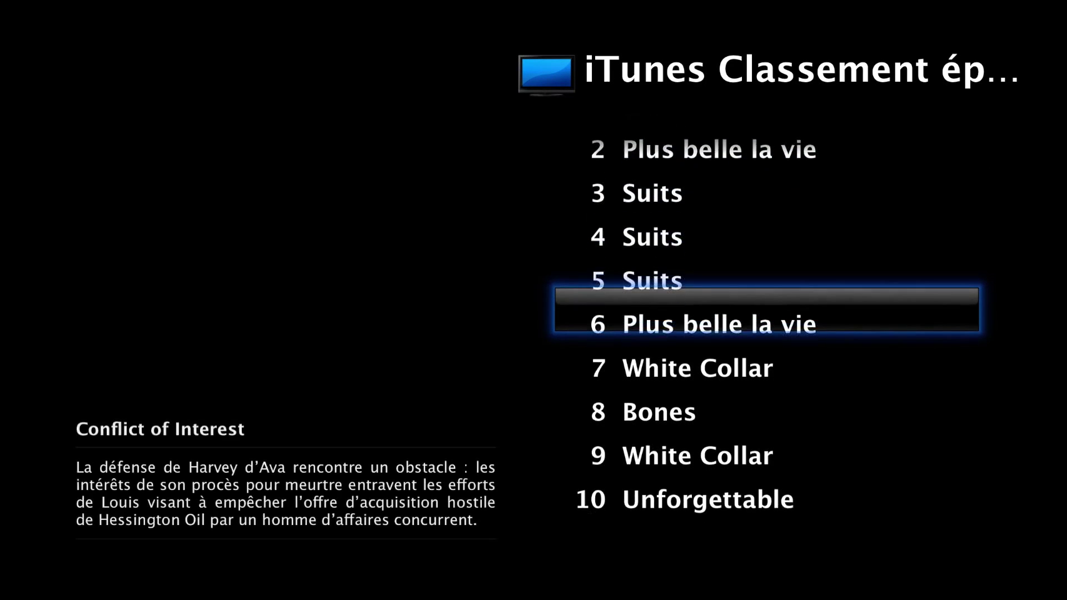
key("Down")
key("Down")
key("Down")
key("Down")
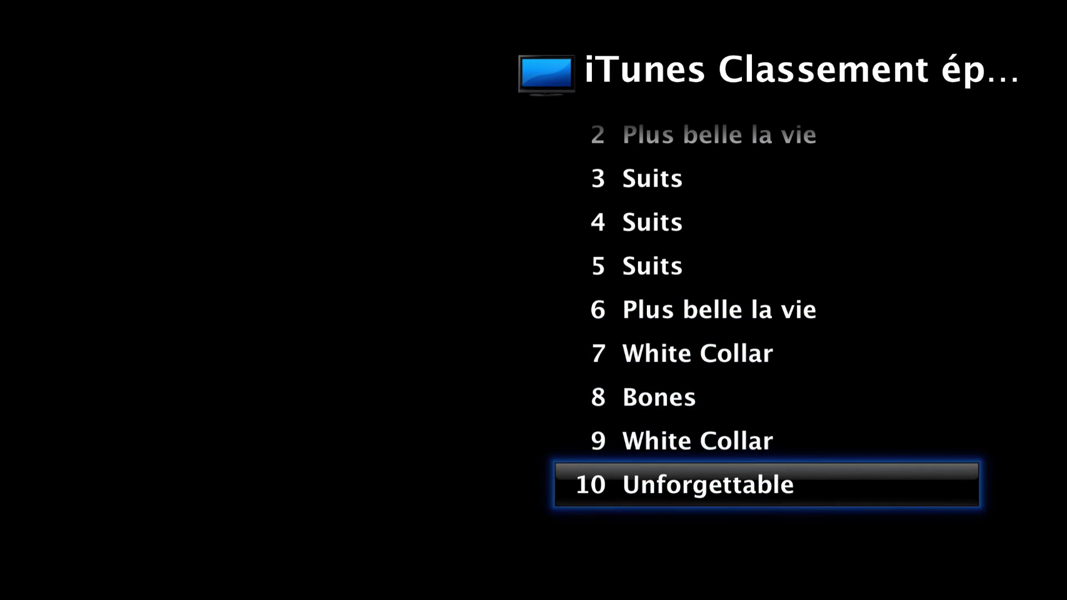
Leave the Séries TV section and open the Musique section.
key("Escape")
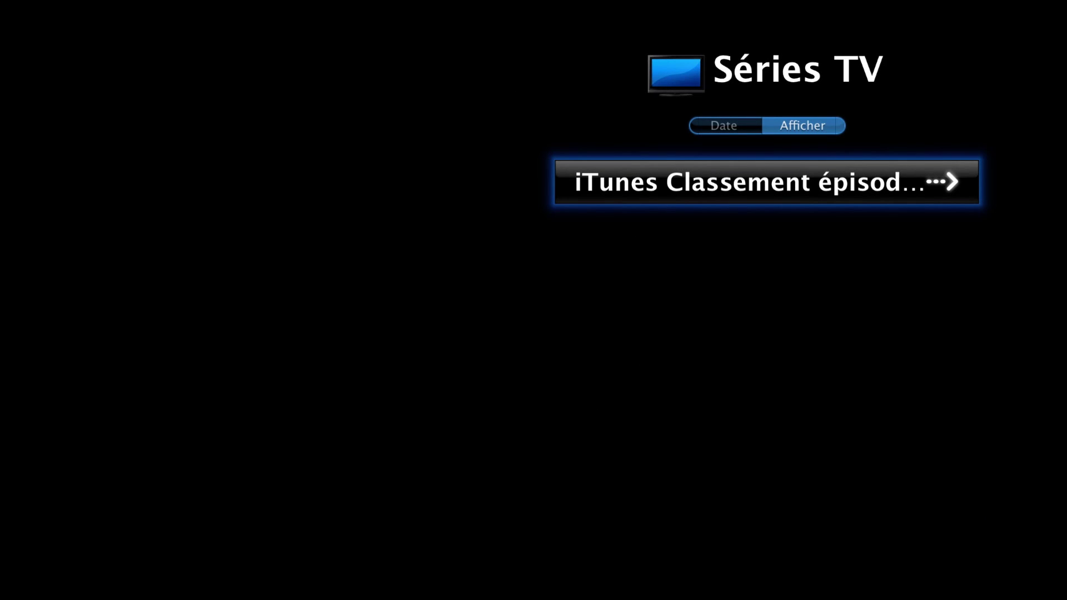
key("Escape")
key("Down")
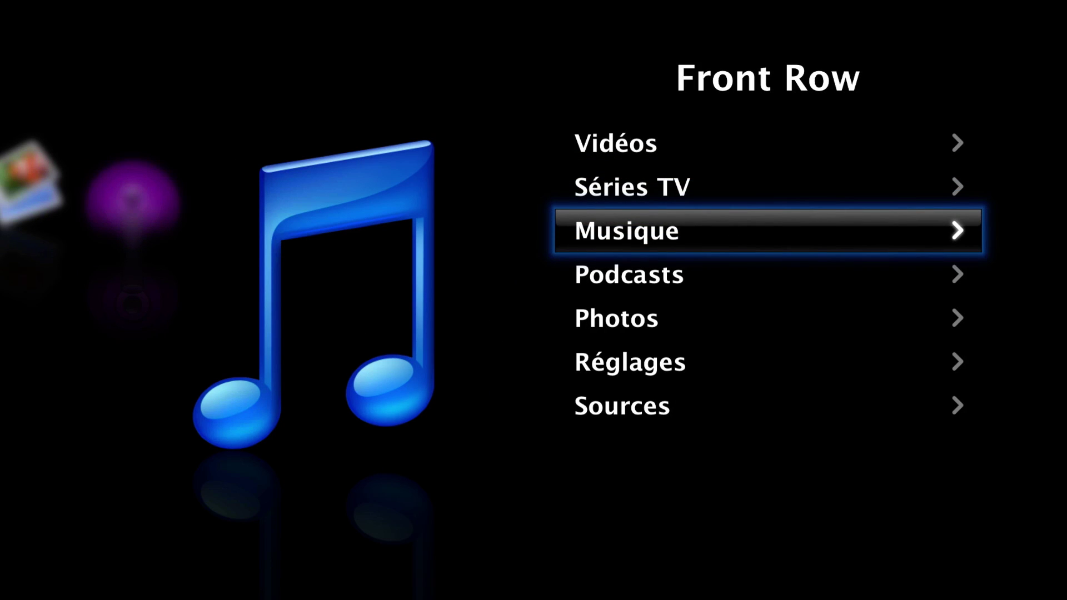
key("Return")
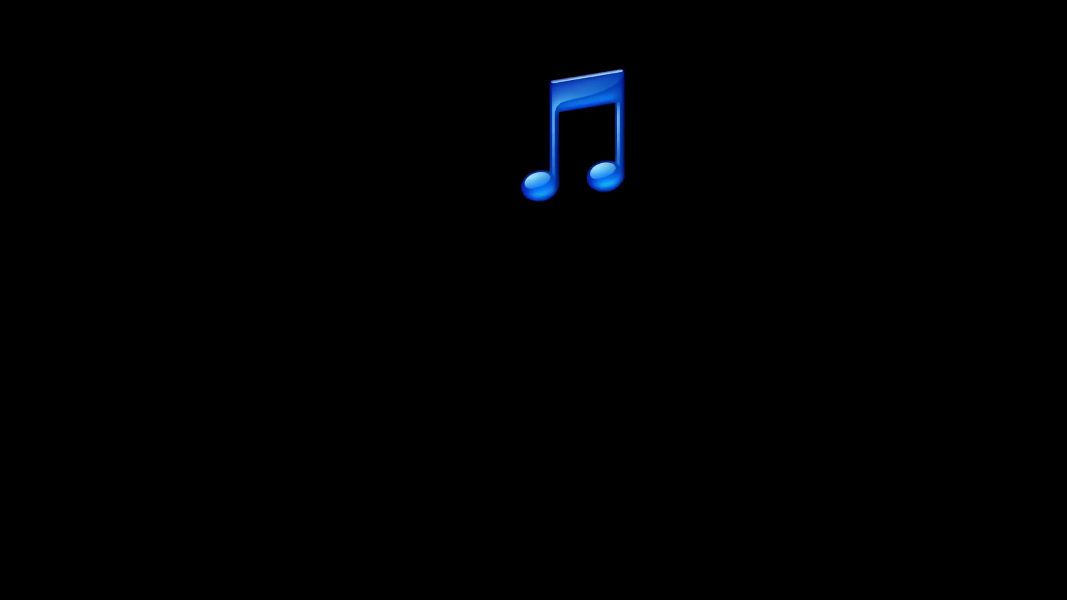
Open one of the library categories in Musique, look through further categories, and return to the main menu.
key("Down")
key("Down")
key("Down")
key("Return")
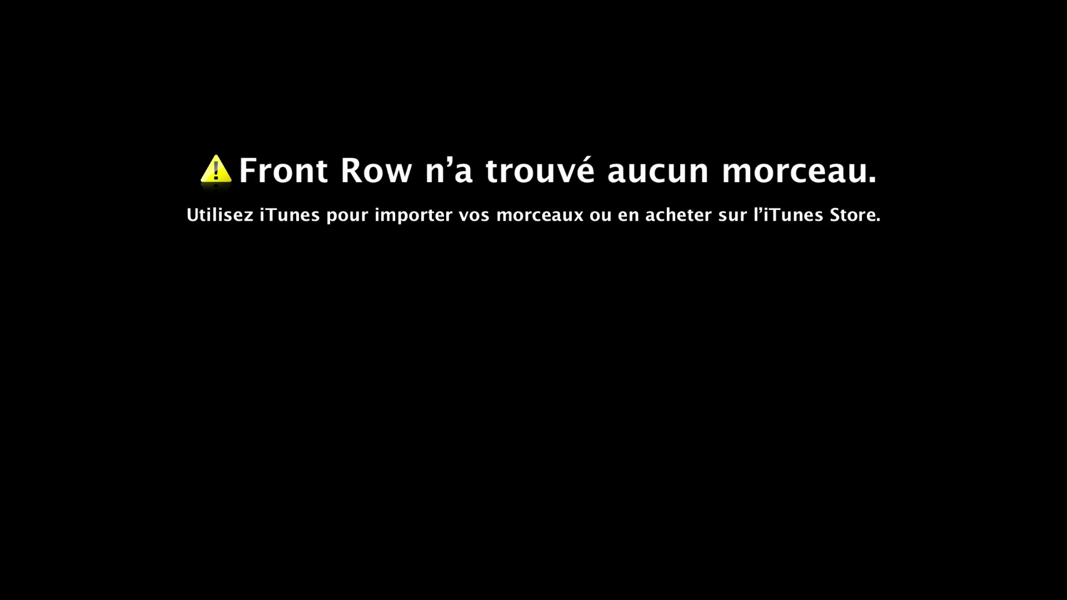
key("Escape")
key("Down")
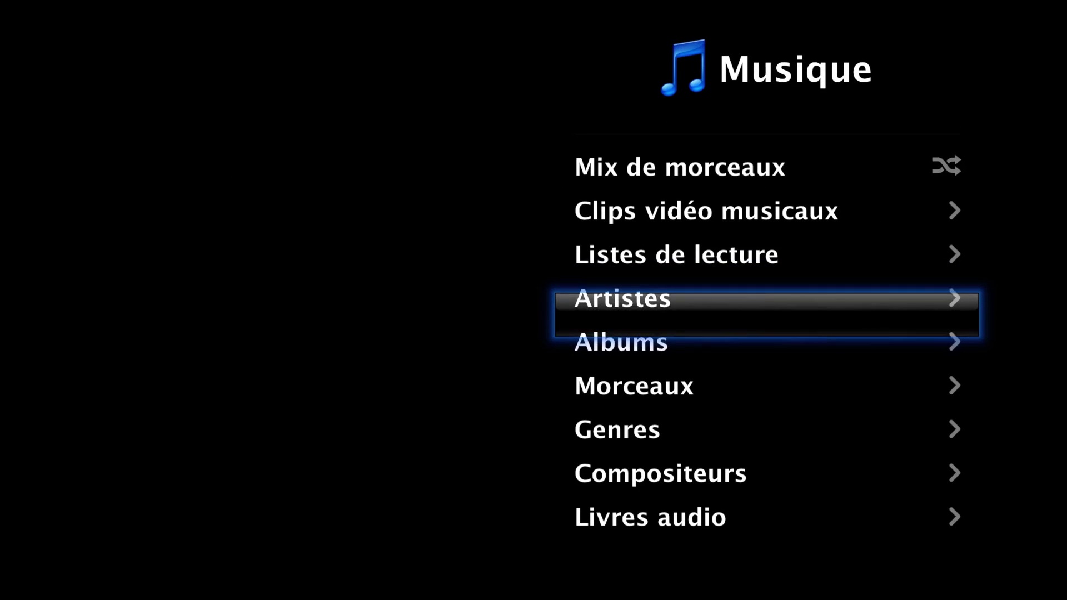
key("Down")
key("Down")
key("Escape")
Look into the Podcasts and Photos sections, returning to the main menu after each.
key("Down")
key("Return")
key("Escape")
key("Down")
key("Return")
key("Escape")
Open the Sources section, look through the two listed sources, and exit Front Row.
key("Down")
key("Down")
key("Return")
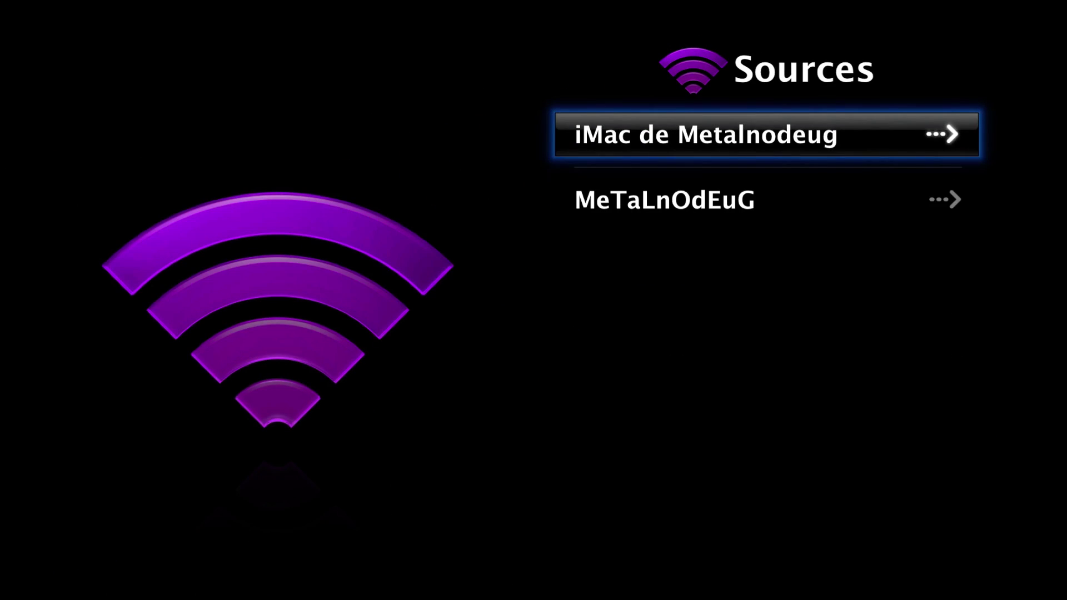
key("Down")
key("Up")
key("Down")
key("Up")
key("Escape")
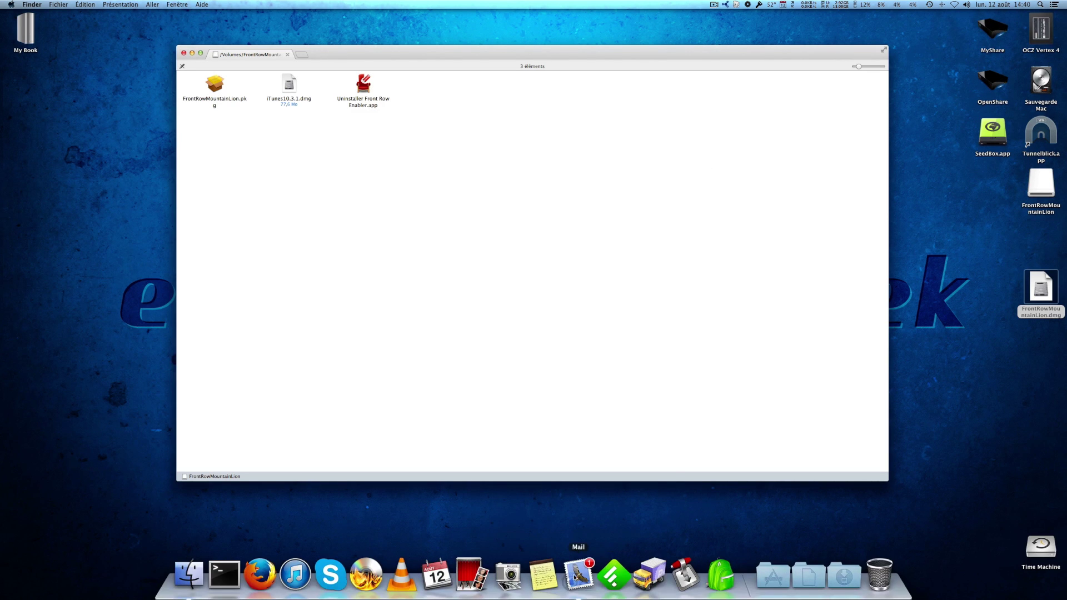
Quit Mail and select iTunes10.3.1.dmg in the FrontRowMountainLion window.
right_click(579, 578)
left_click(582, 546)
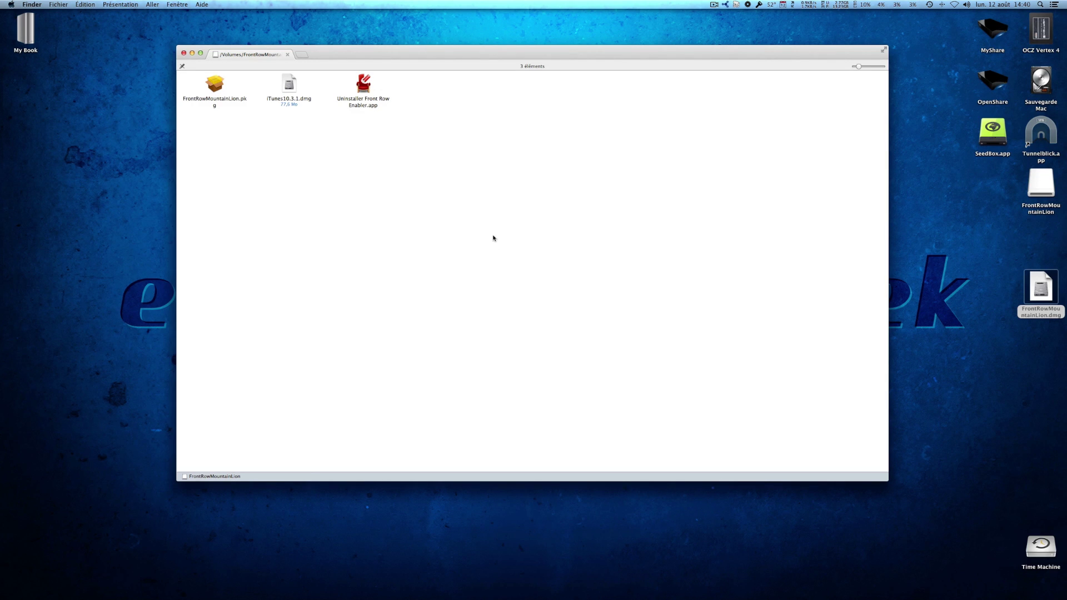
left_click(292, 92)
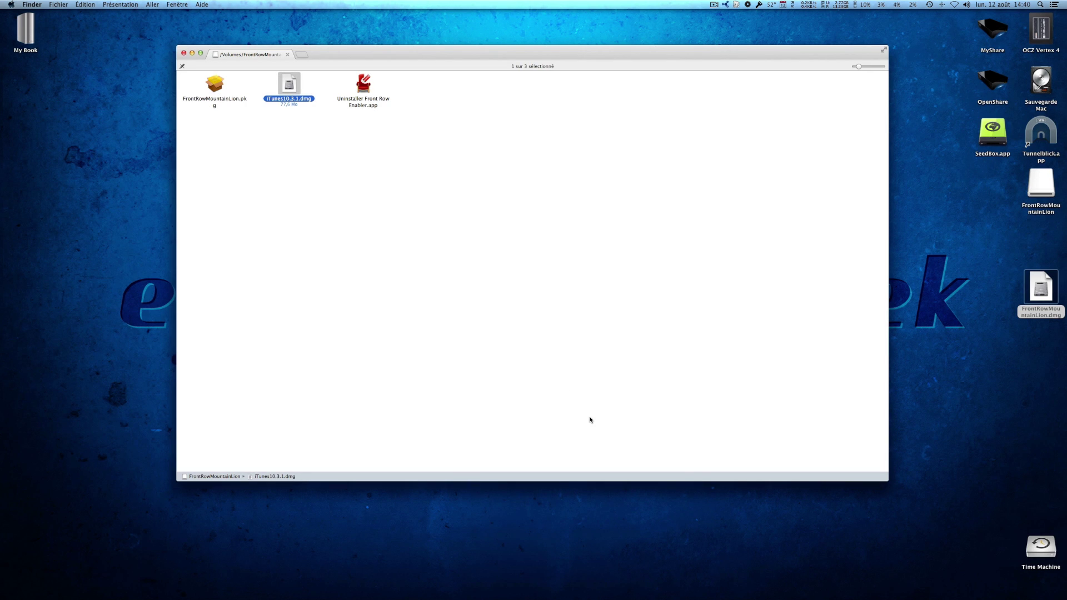
Open the Applications folder in a Finder window.
mouse_move(681, 595)
left_click(774, 578)
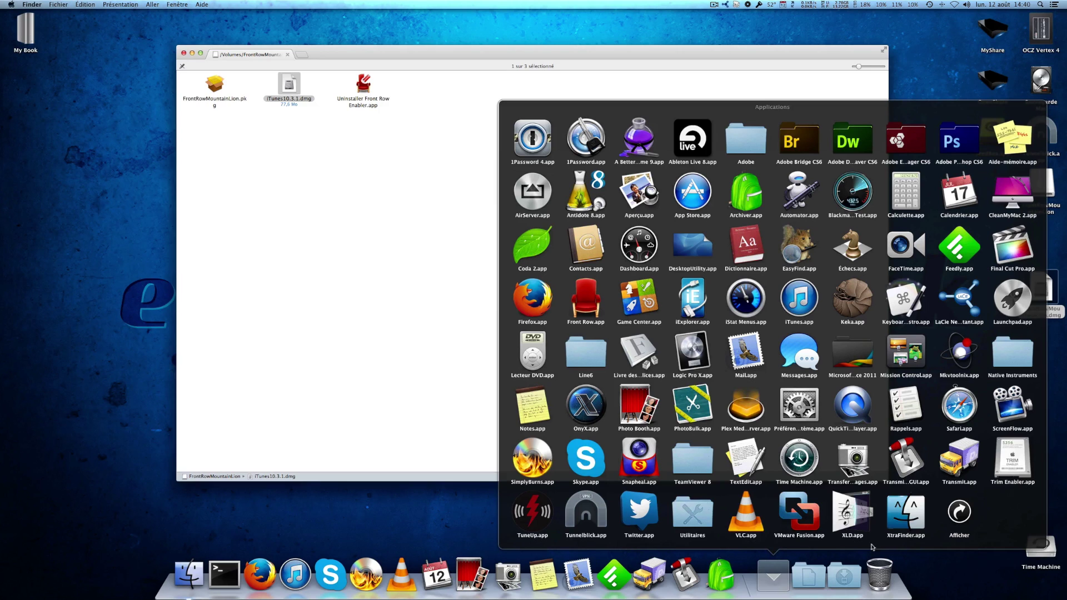
left_click(960, 512)
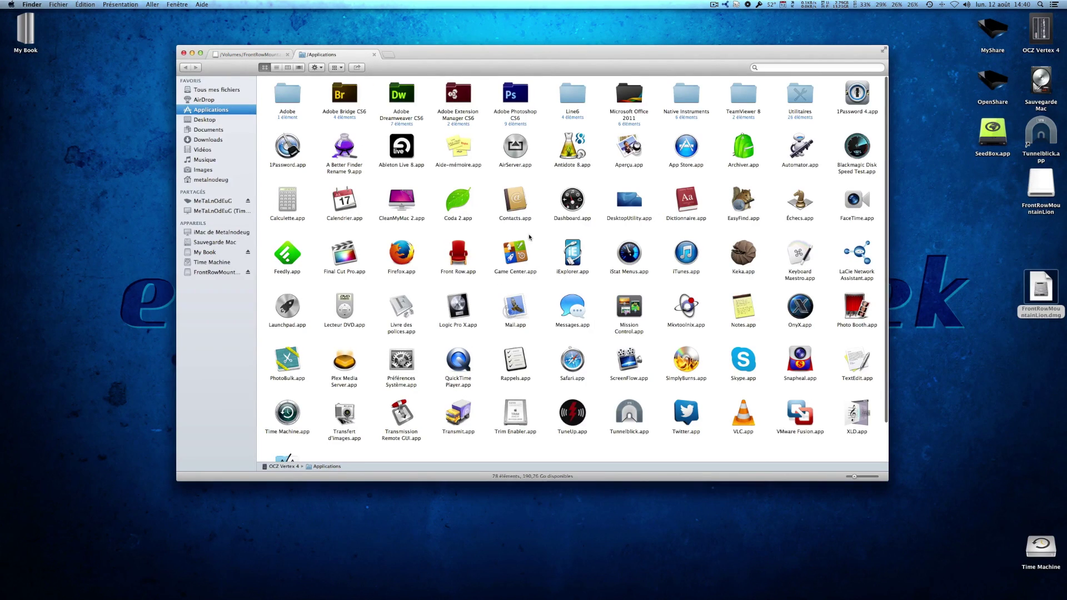
Show the package contents of iTunes.app in the Applications folder.
left_click(683, 249)
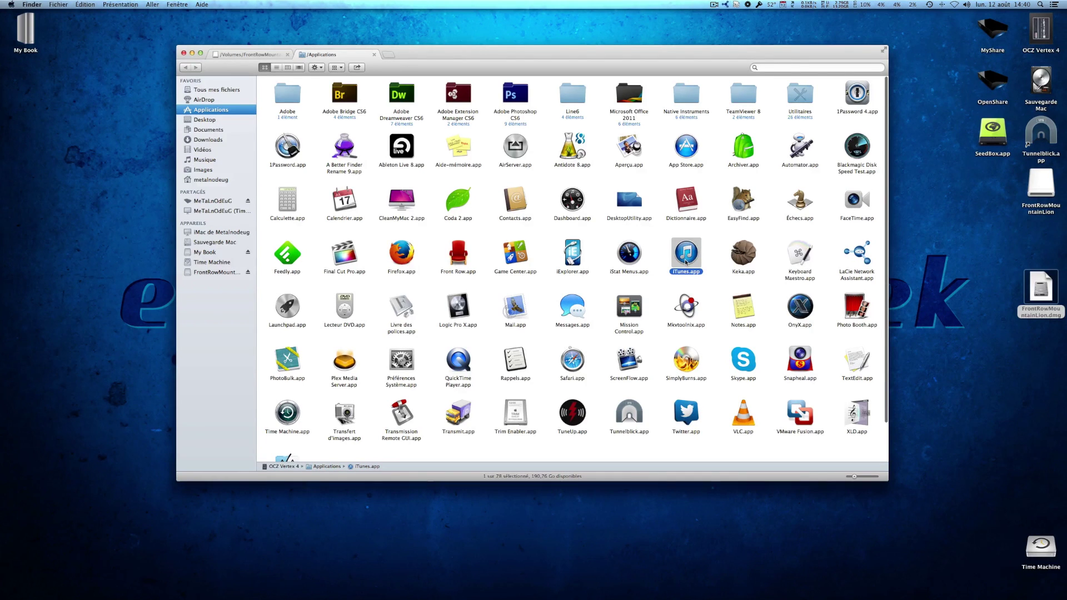
right_click(686, 261)
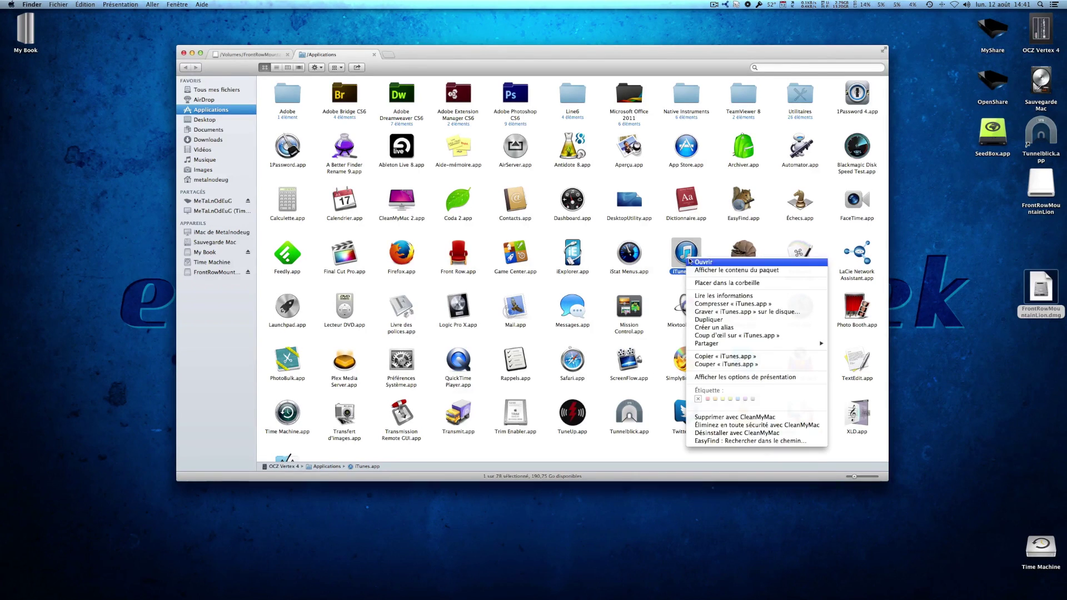
left_click(698, 270)
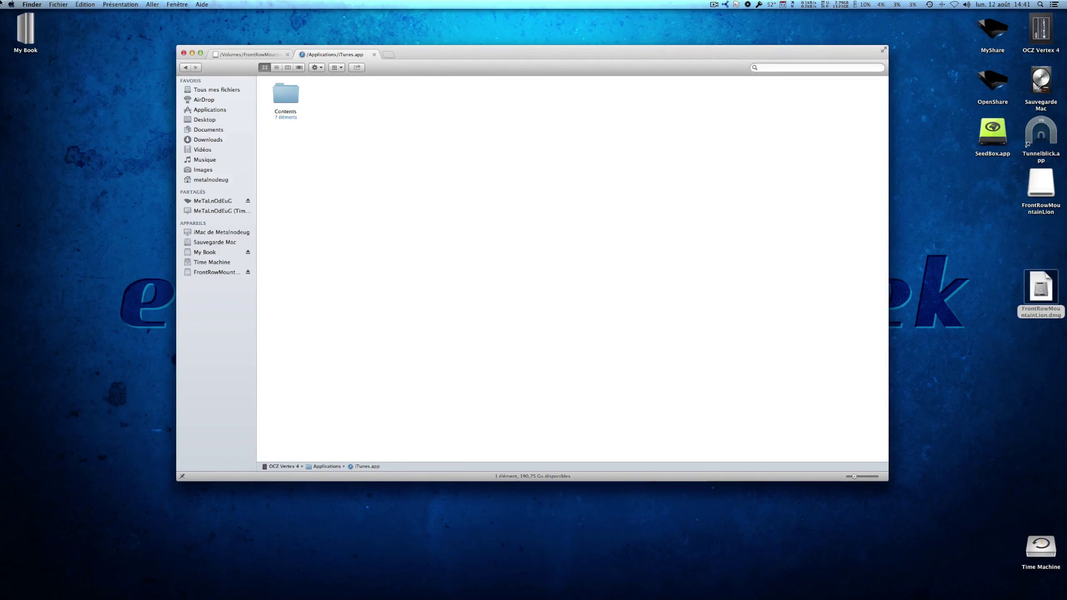
Check the mouse's secondary-click setting in System Preferences and close the preferences window.
left_click(11, 5)
left_click(33, 43)
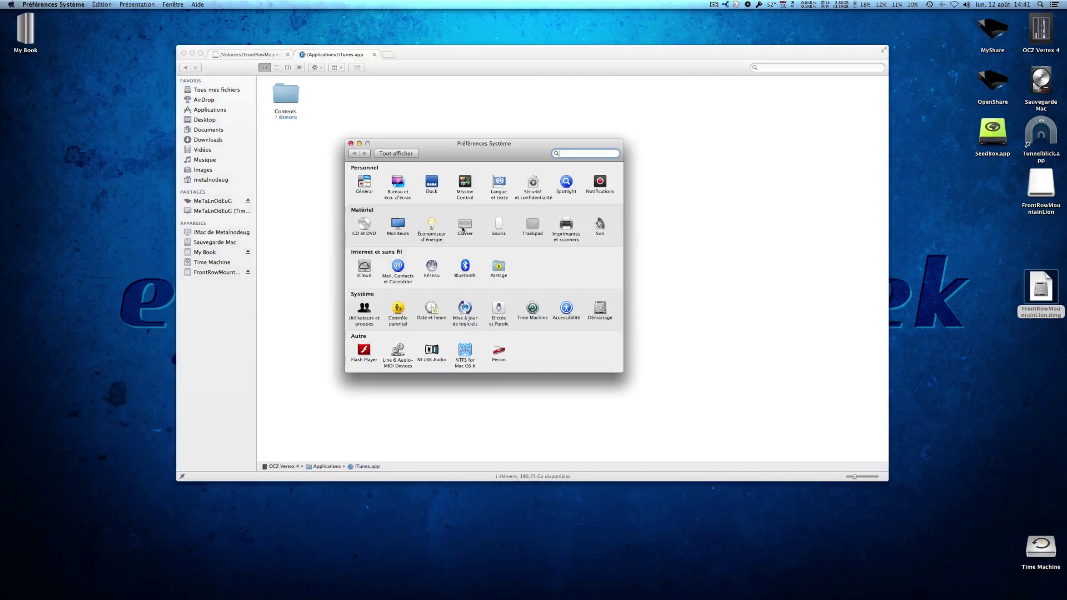
left_click(500, 226)
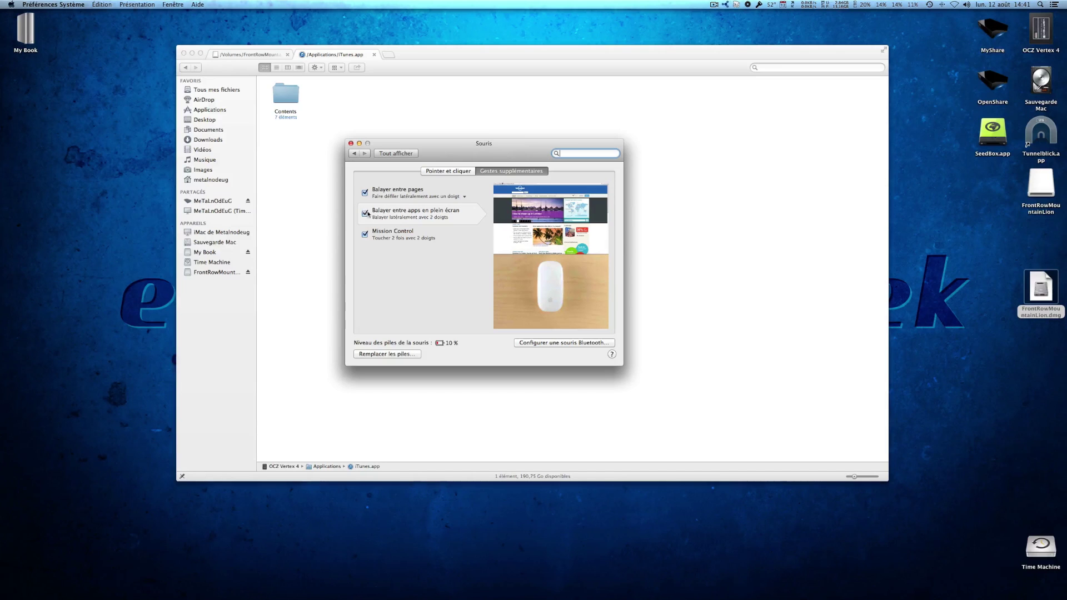
left_click(464, 171)
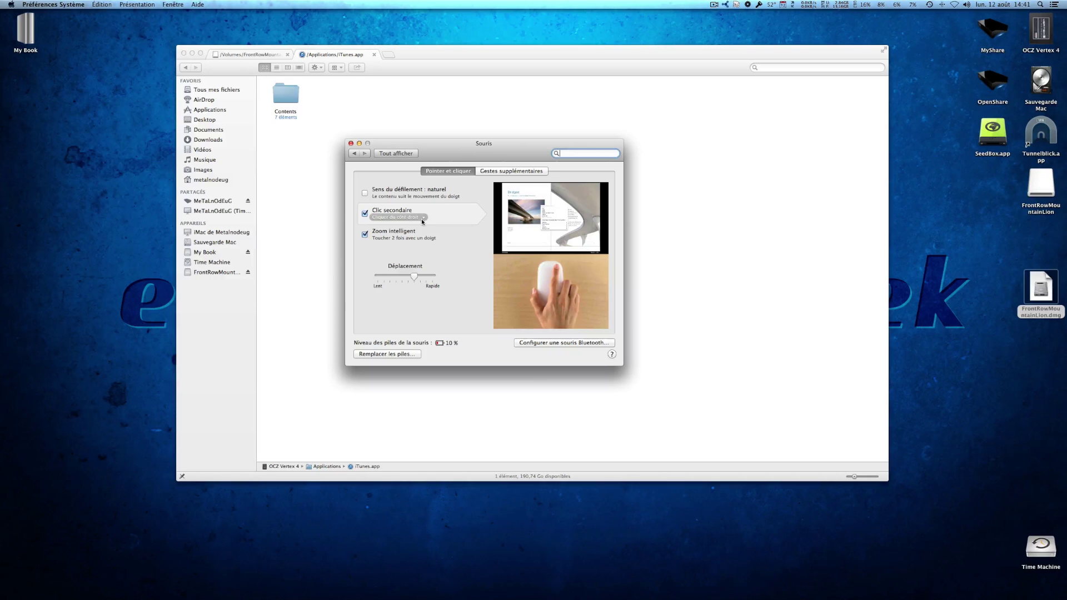
left_click(351, 143)
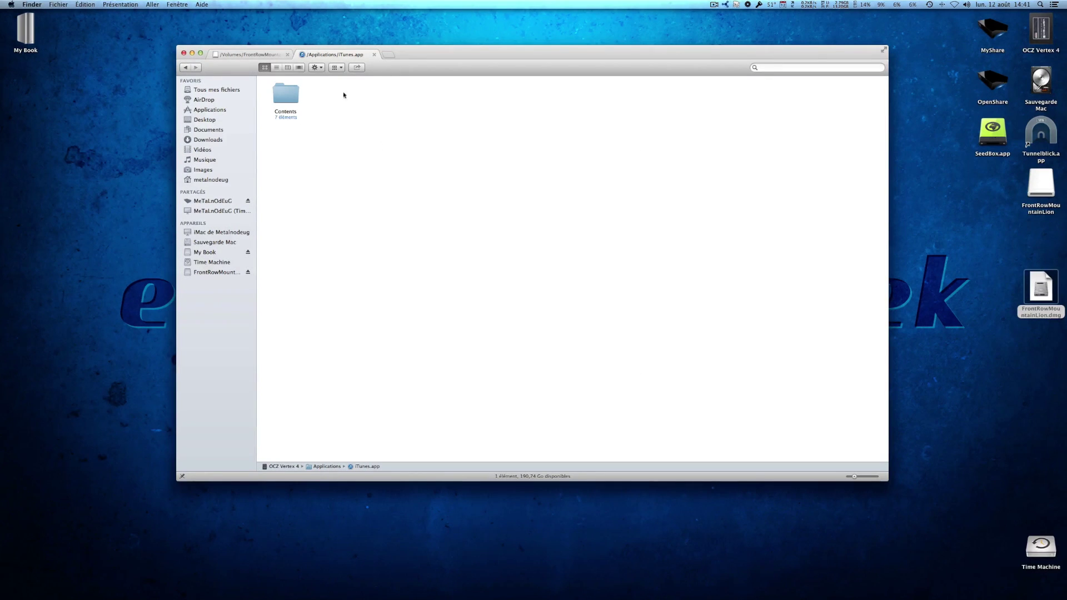
Return to the Applications folder and open the information window for iTunes.app.
left_click(186, 68)
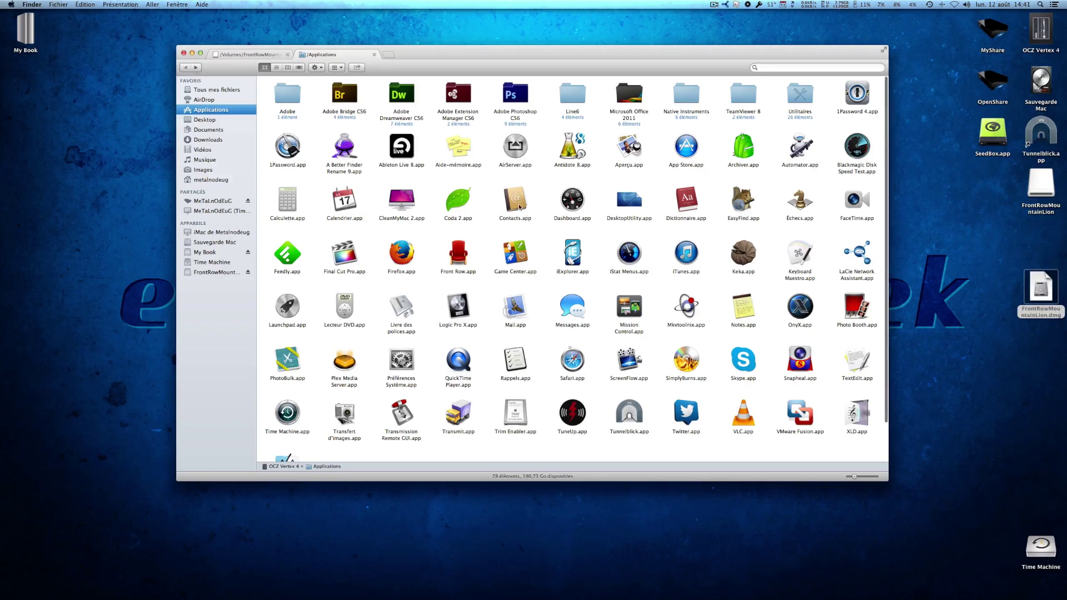
left_click(687, 252)
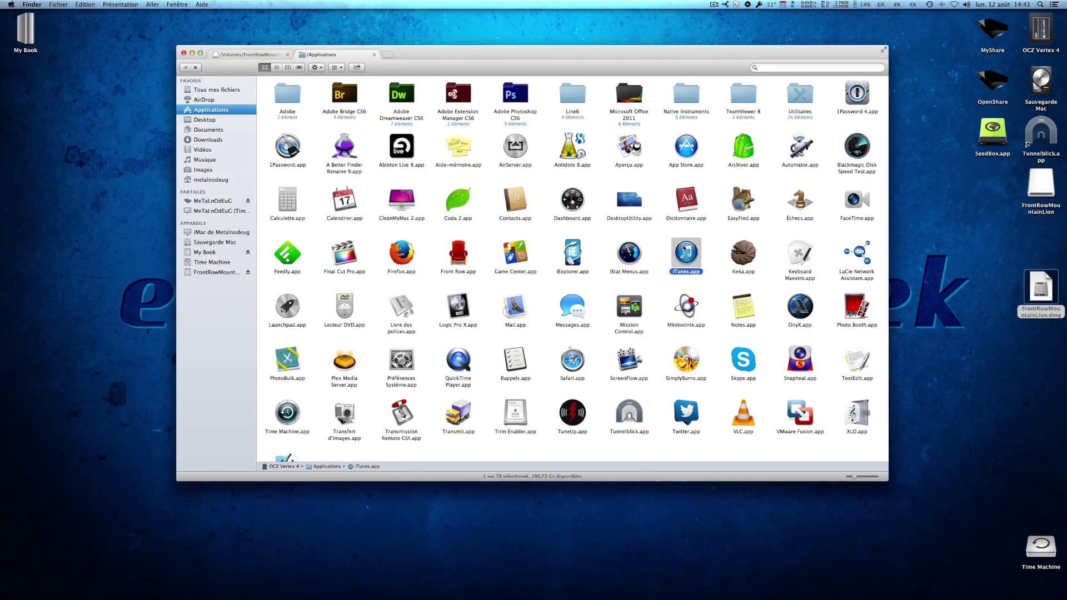
right_click(686, 251)
left_click(702, 288)
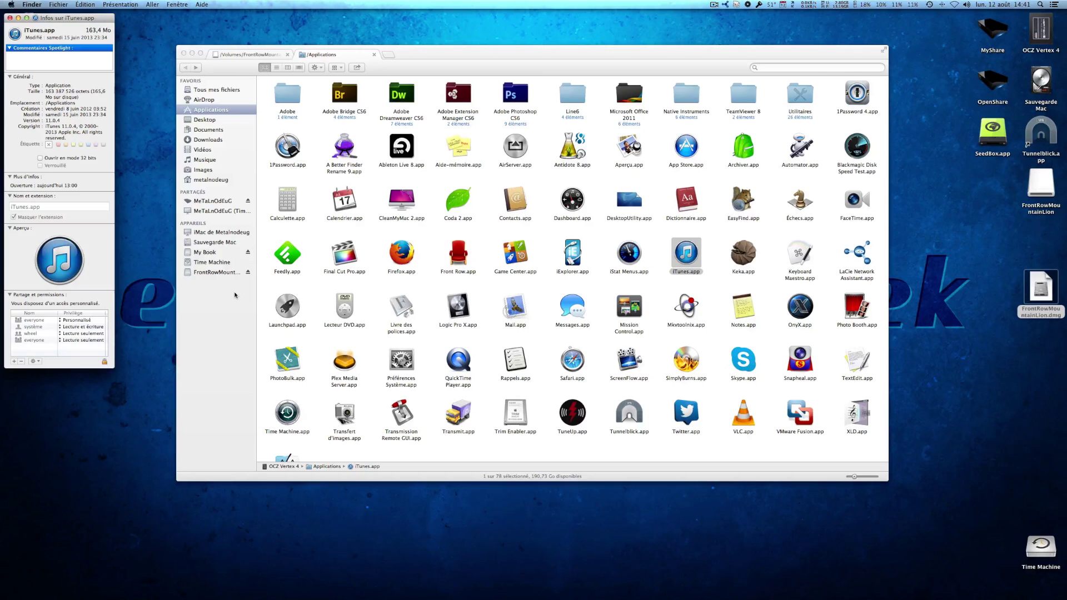
Unlock the iTunes.app permissions with the account password, select the last everyone entry, and close the information window.
left_click(104, 361)
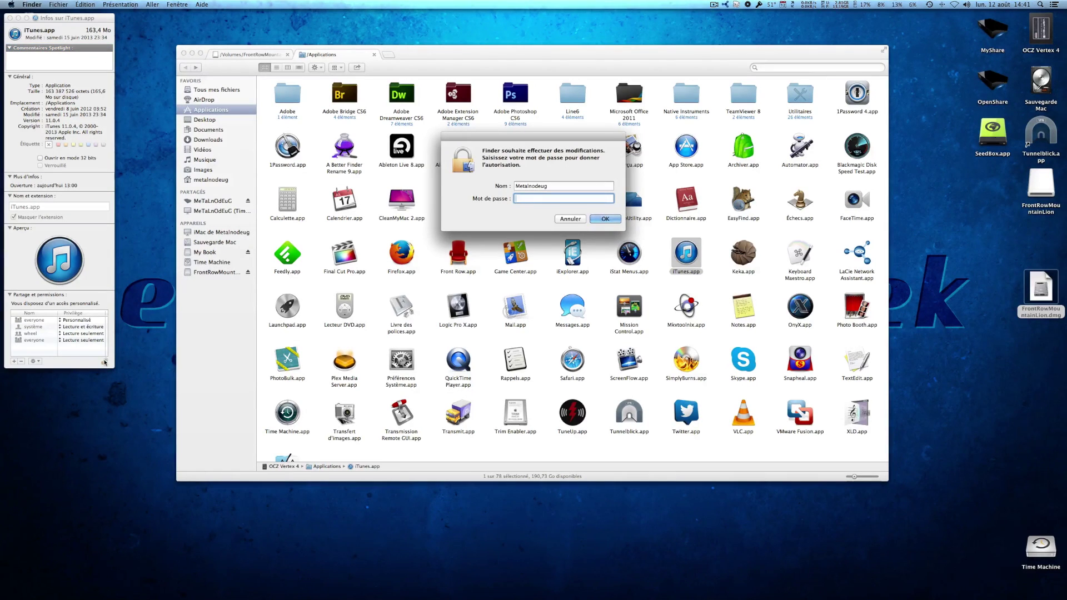
type("****")
key("Return")
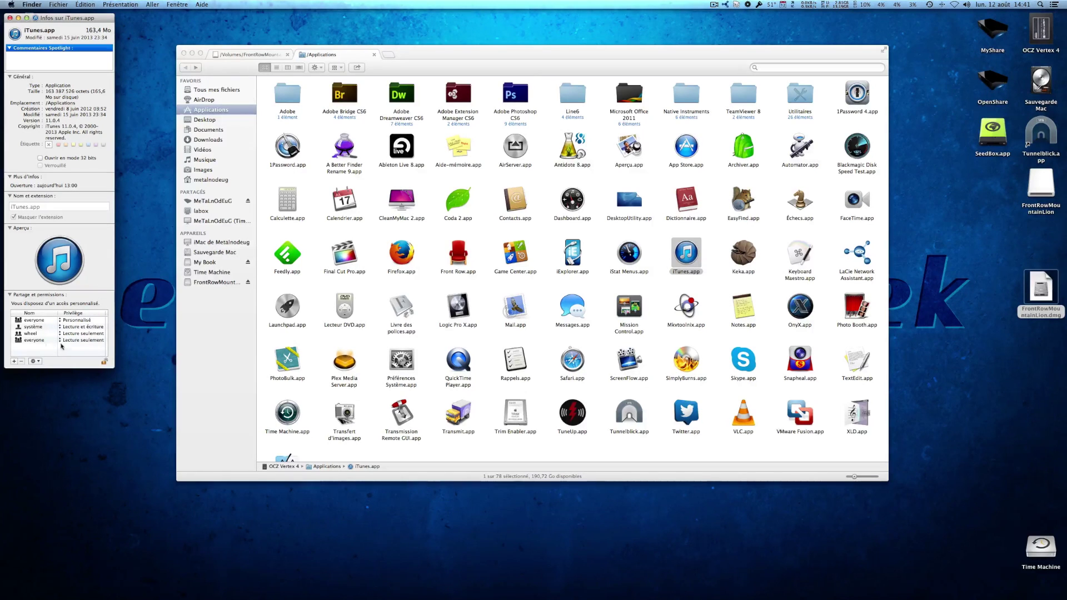
left_click(73, 340)
left_click(52, 340)
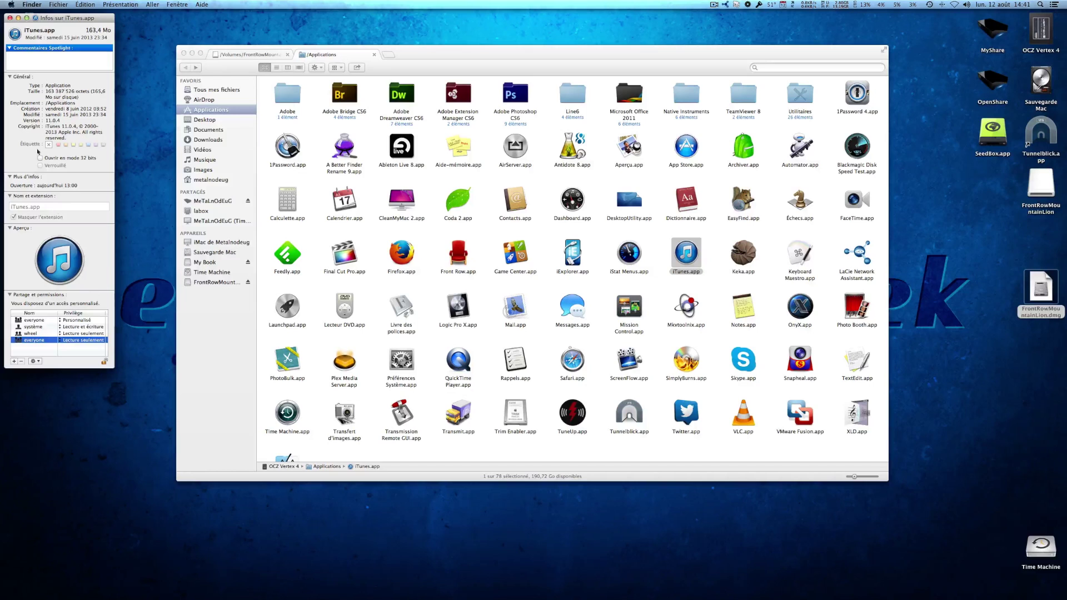
left_click(9, 18)
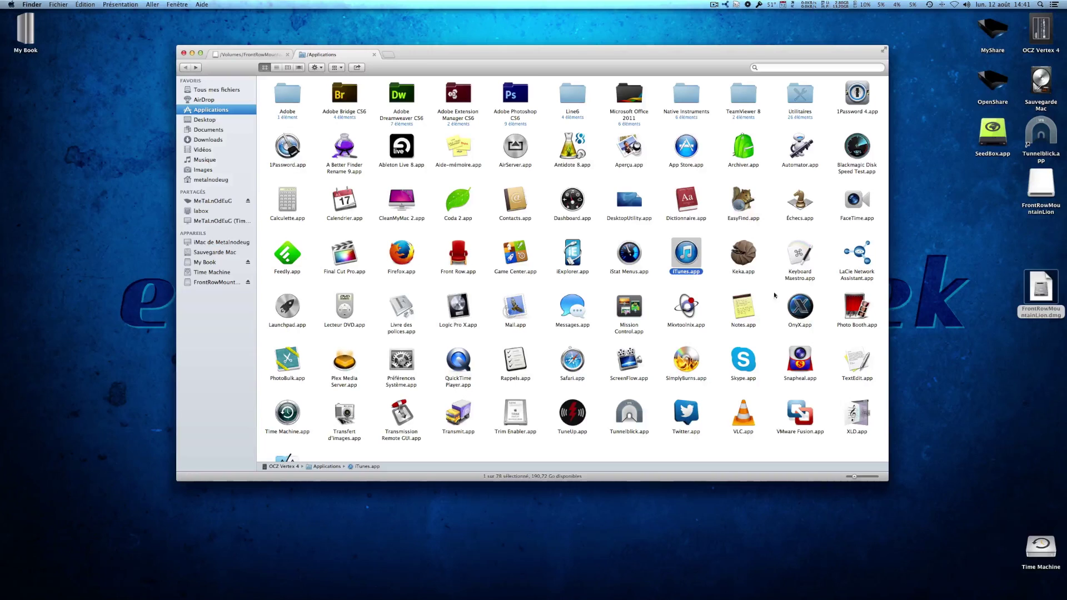
Find Moniteur d'activité by searching Spotlight for "moniteur", open it, and filter its process list for "itunes".
left_click(1042, 7)
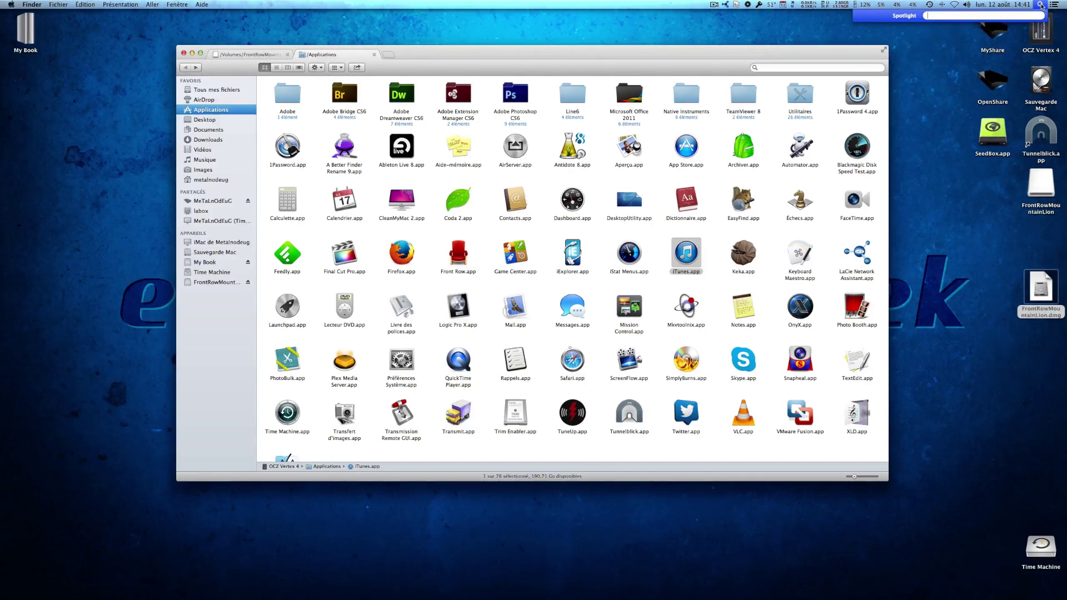
type("moniteur")
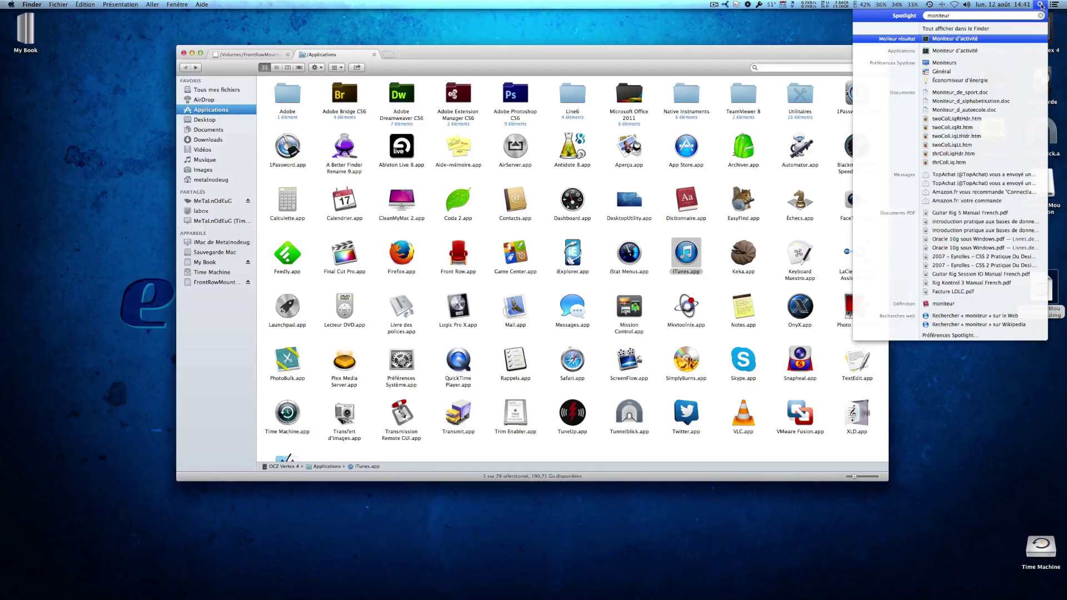
left_click(968, 40)
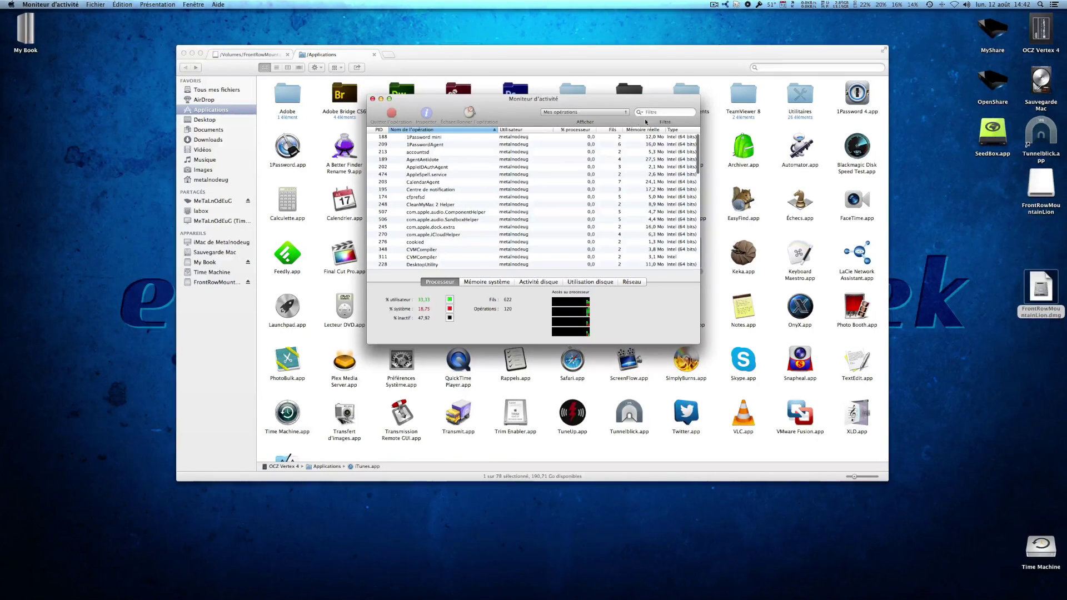
left_click(664, 112)
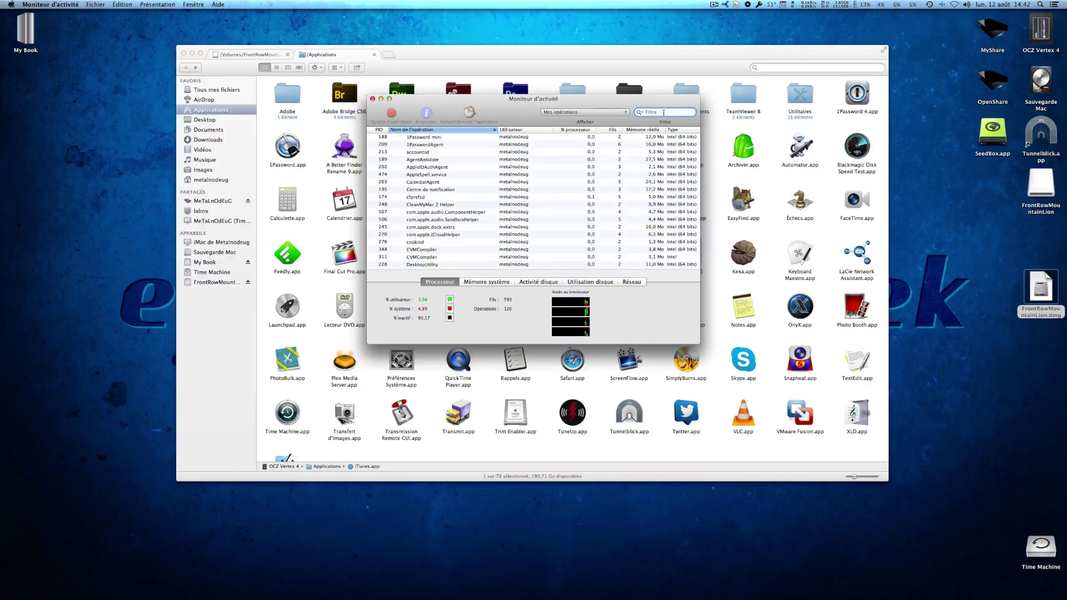
type("itunes")
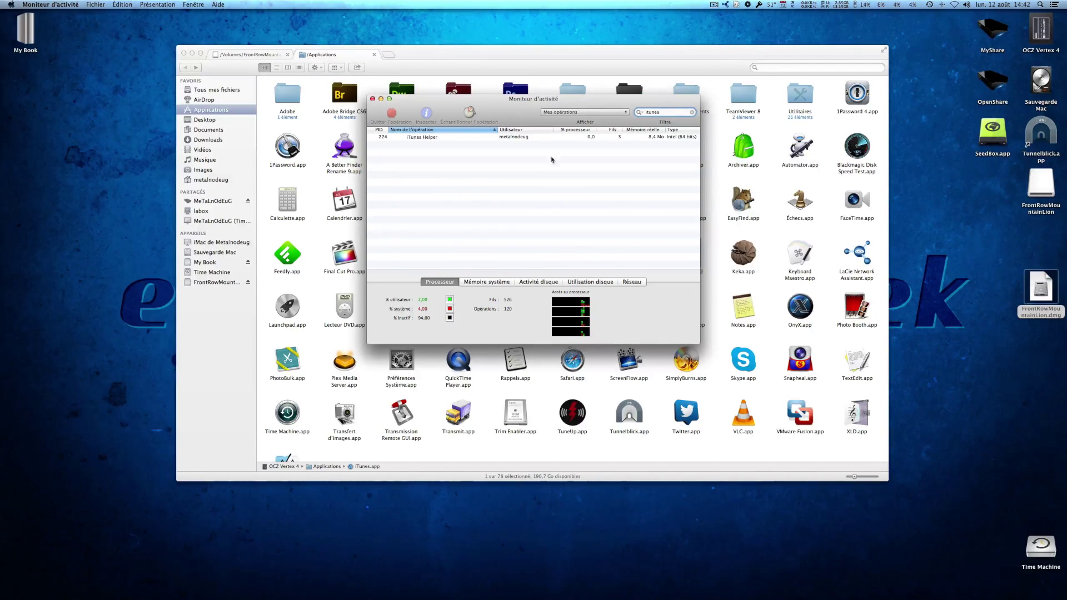
Request quitting the iTunes Helper process, answer the prompt, and close the Moniteur d'activité window.
left_click(431, 139)
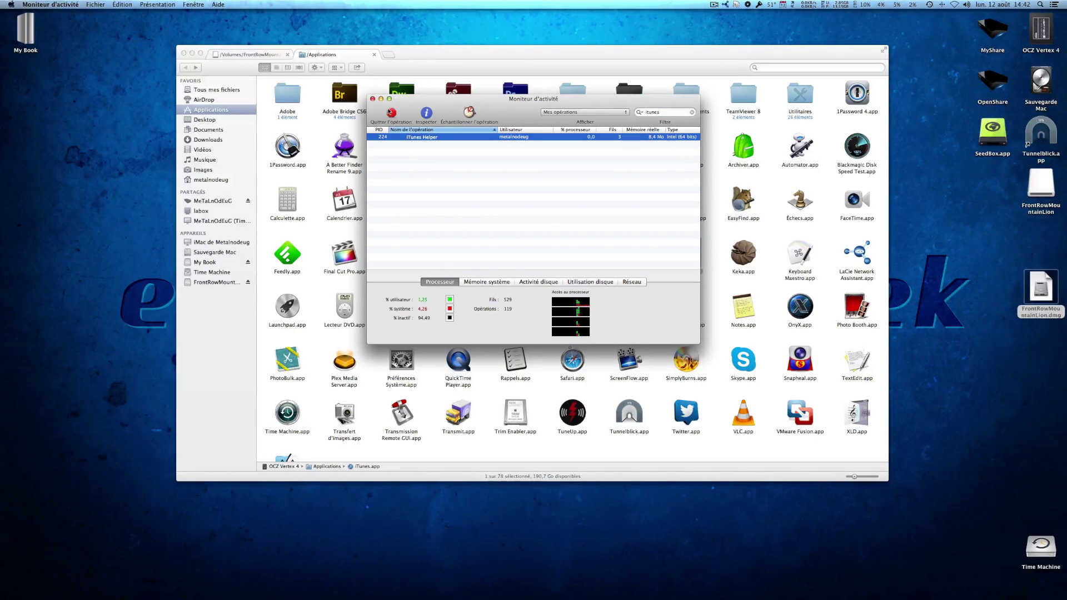
left_click(391, 113)
left_click(521, 171)
left_click(373, 99)
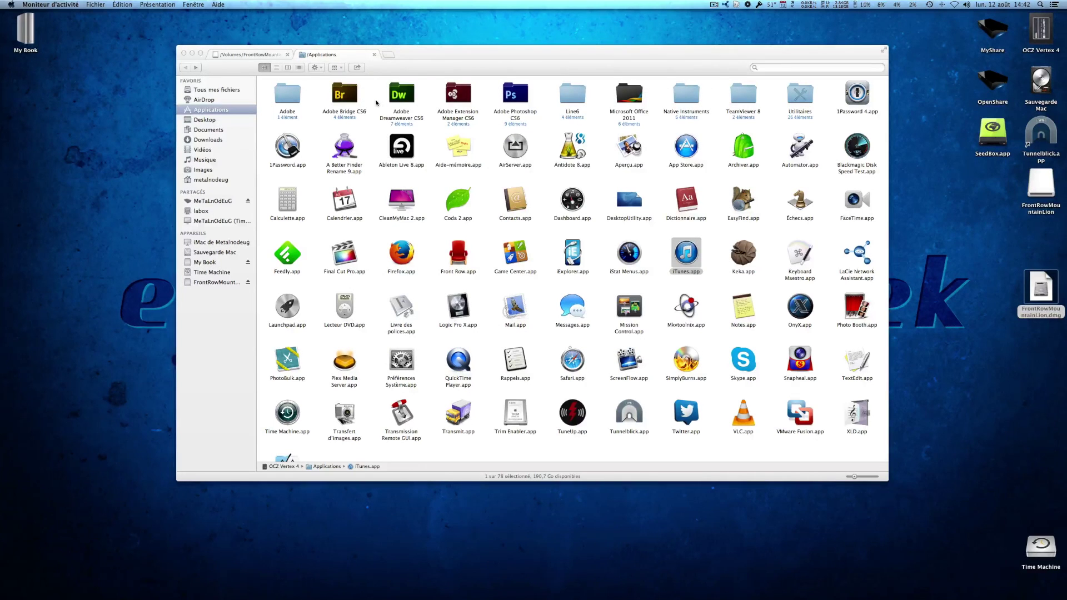
Leave the Applications folder, select iTunes10.3.1.dmg on the FrontRowMountainLion volume, and close the Finder window.
left_click_drag(689, 257, 706, 276)
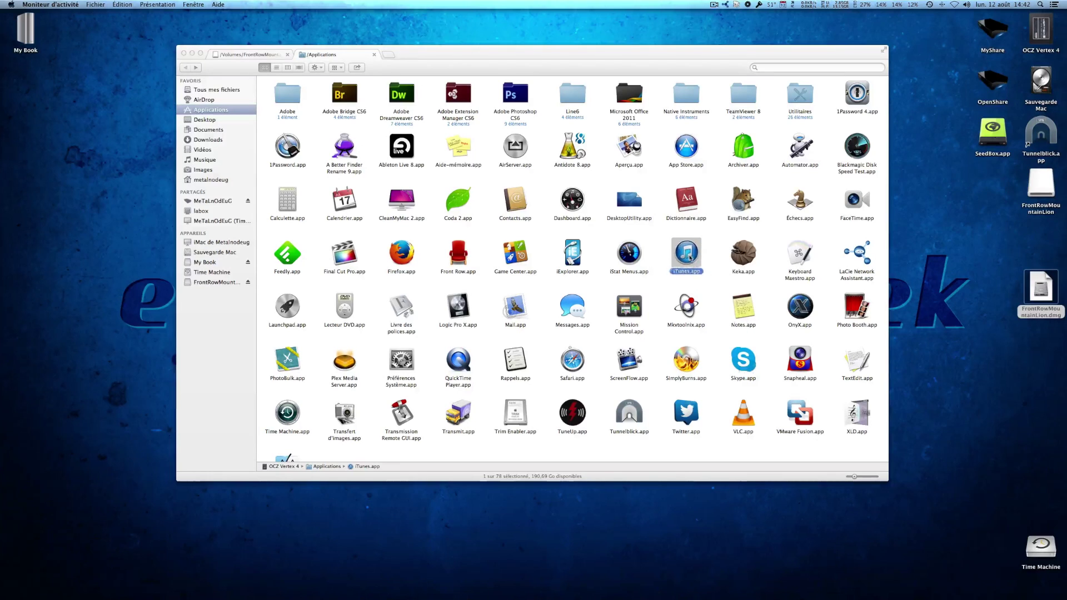
left_click(374, 54)
left_click_drag(298, 143, 276, 96)
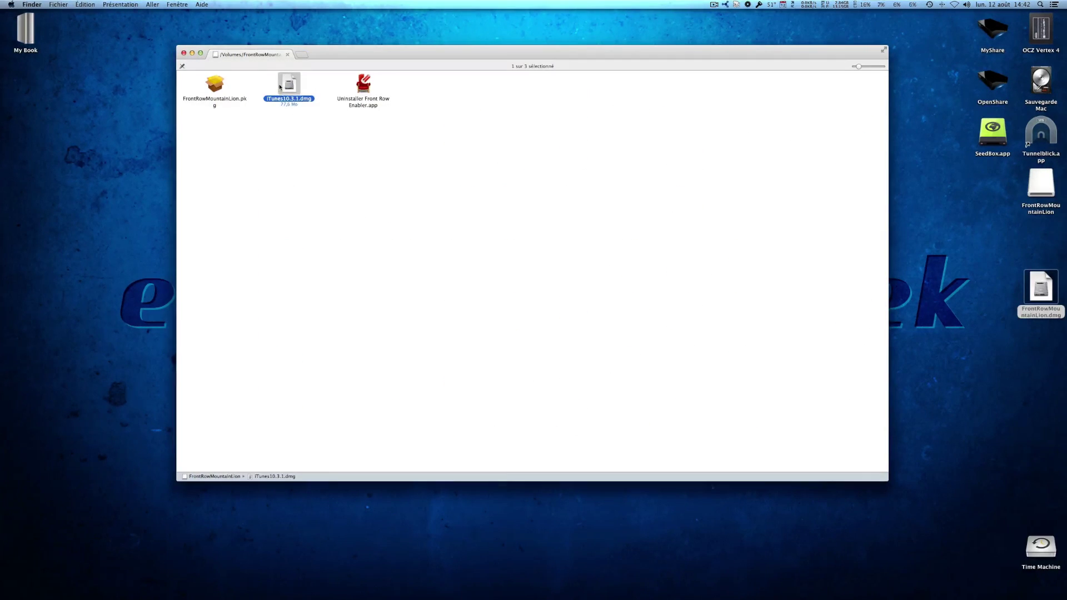
left_click(184, 53)
left_click(696, 245)
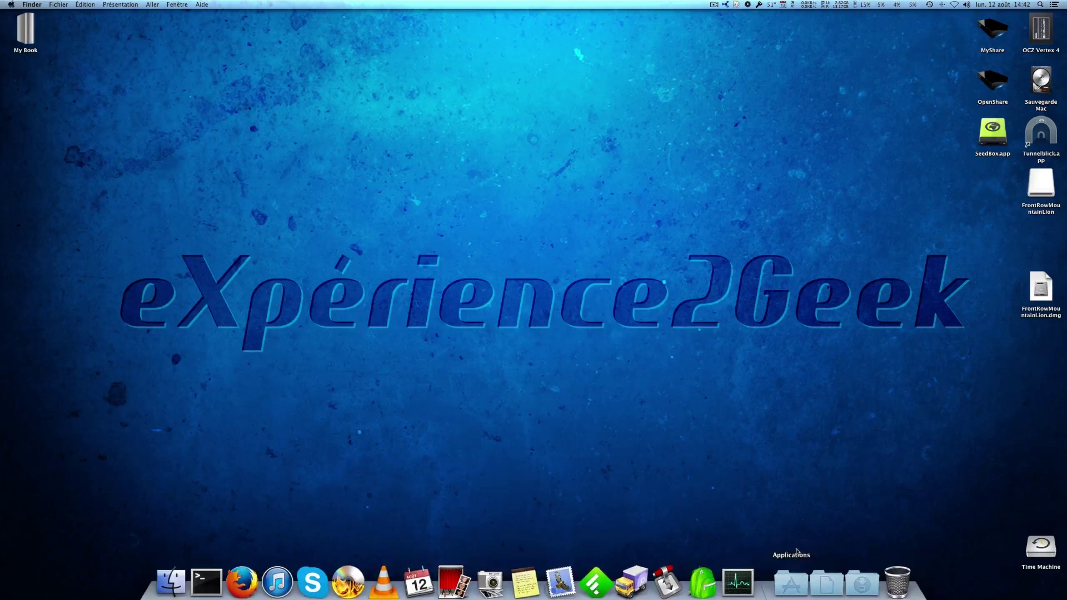
Quit the Moniteur d'activité application.
mouse_move(744, 599)
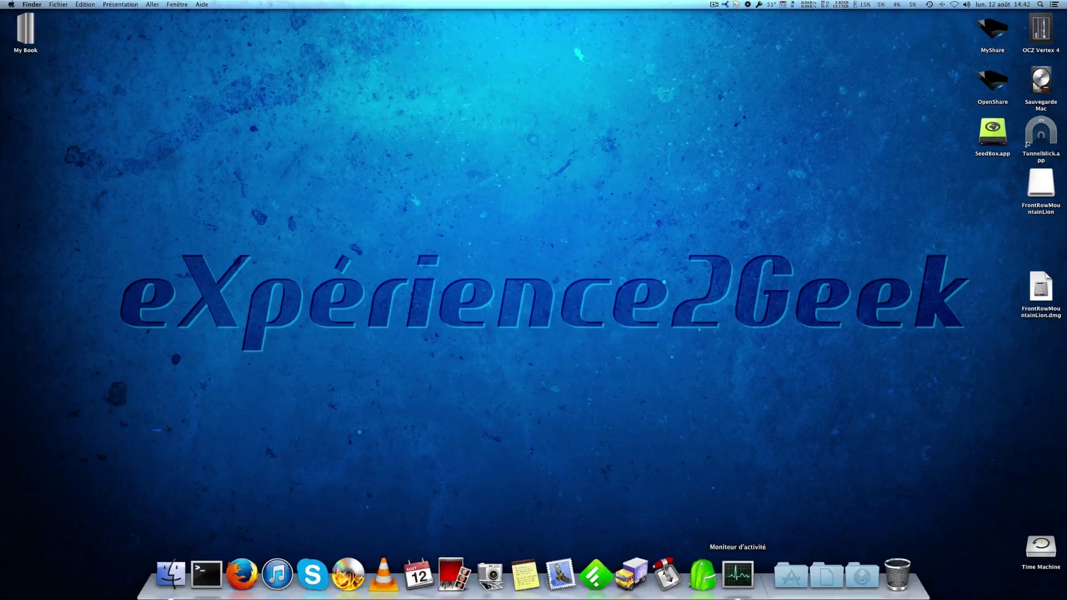
right_click(733, 582)
left_click(750, 543)
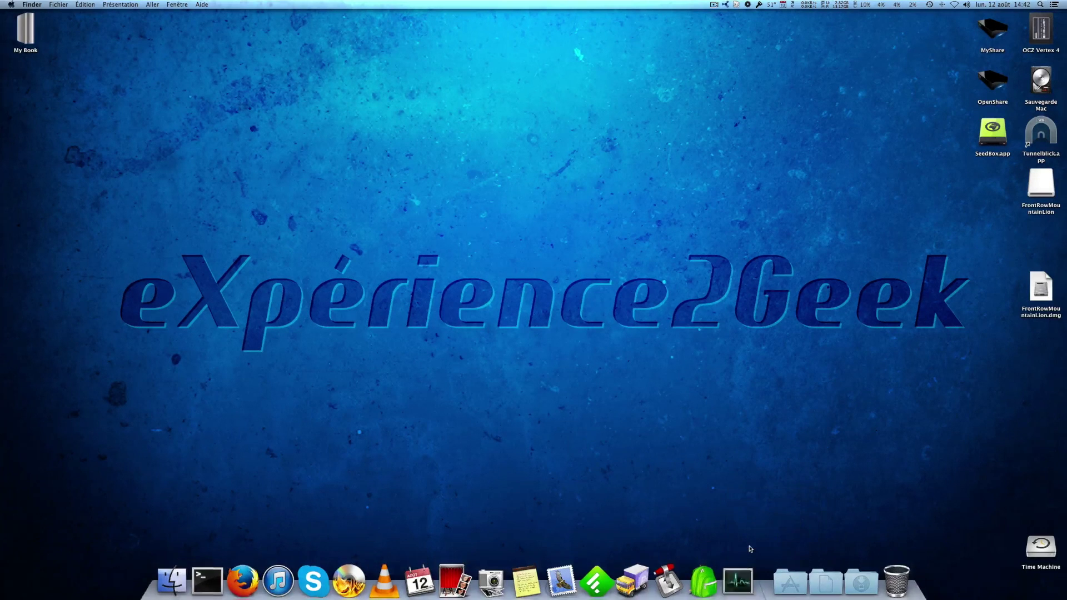